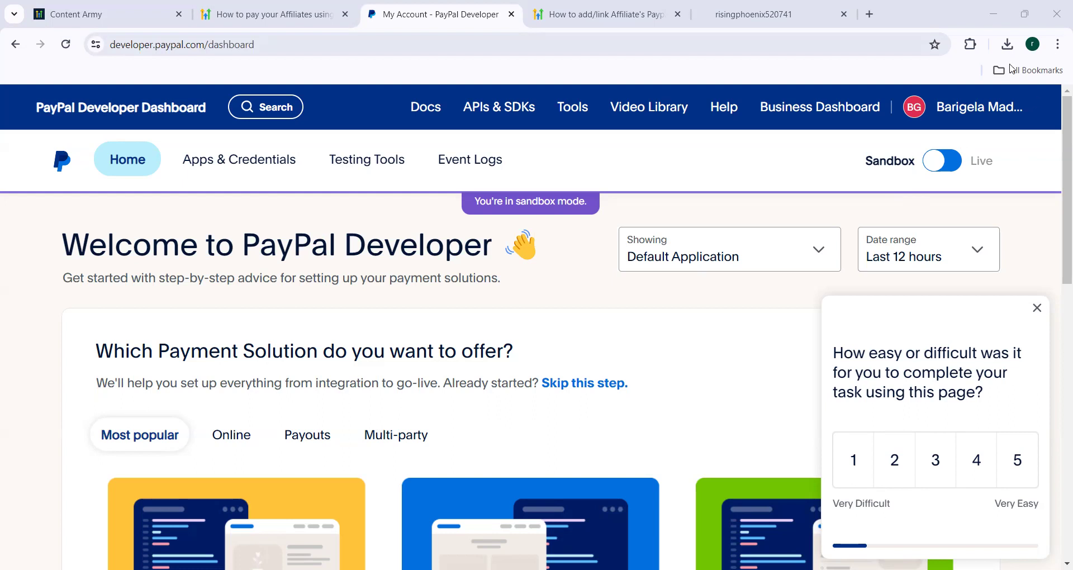
# Step: Switch the PayPal Developer Dashboard account from Sandbox to Live on the My Account page
pyautogui.click(975, 118)
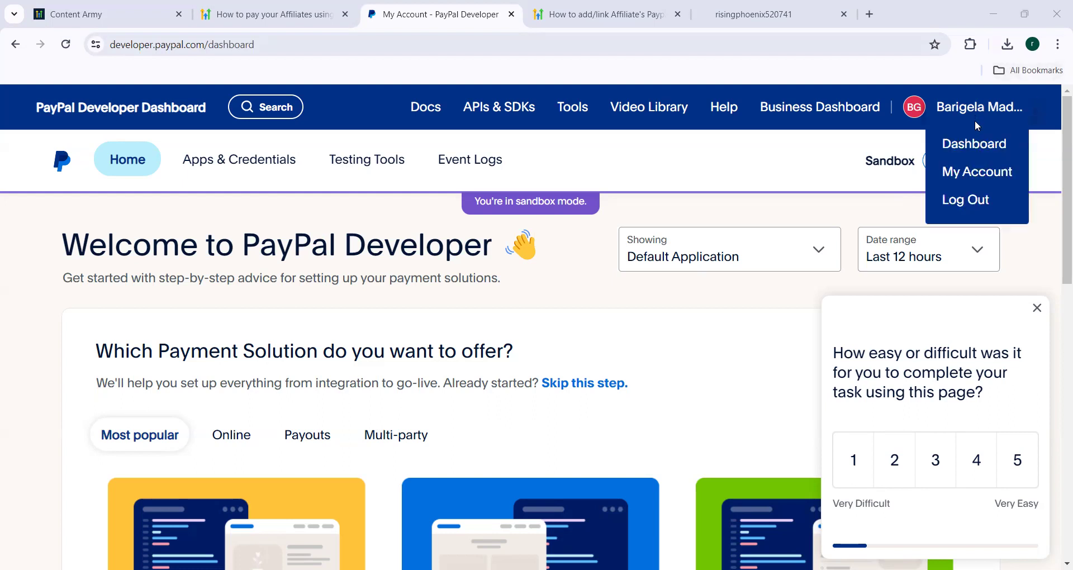
pyautogui.click(975, 174)
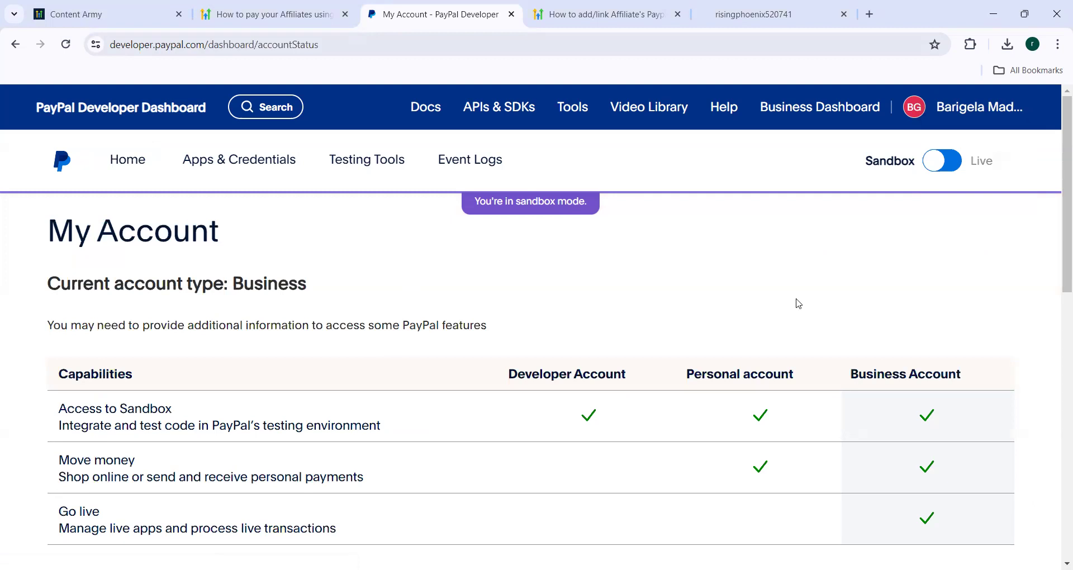
pyautogui.click(963, 163)
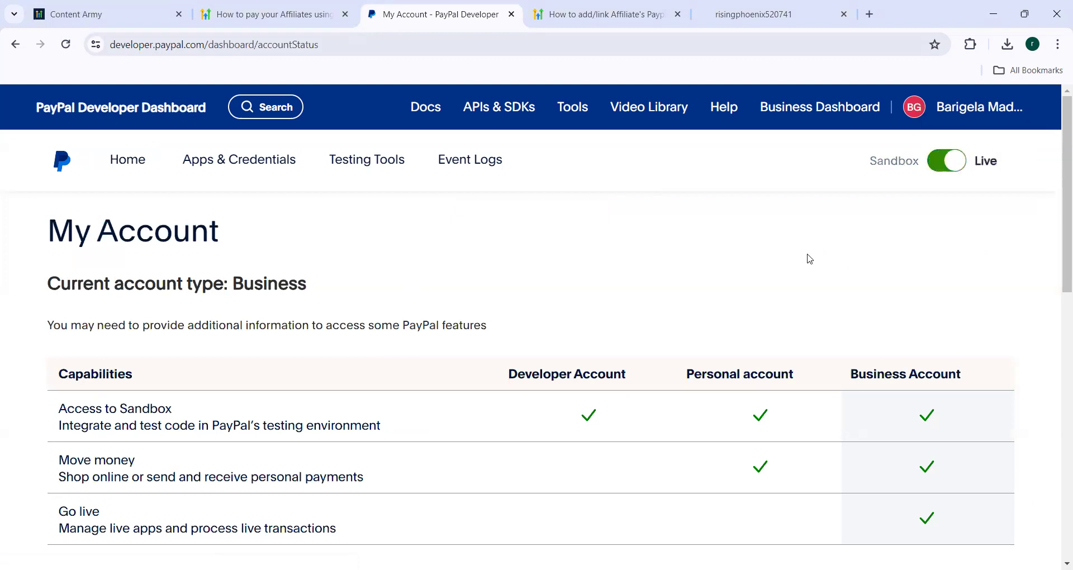
# Step: Review the Business account's listed capabilities and permissions, including Payouts
pyautogui.scroll(-8, 810, 258)
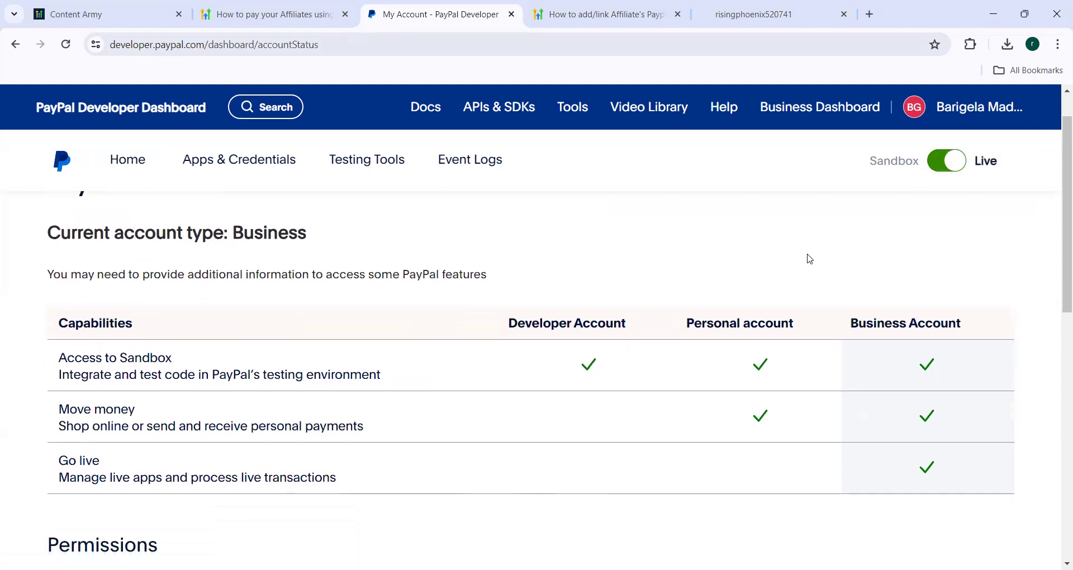
pyautogui.scroll(-1, 810, 258)
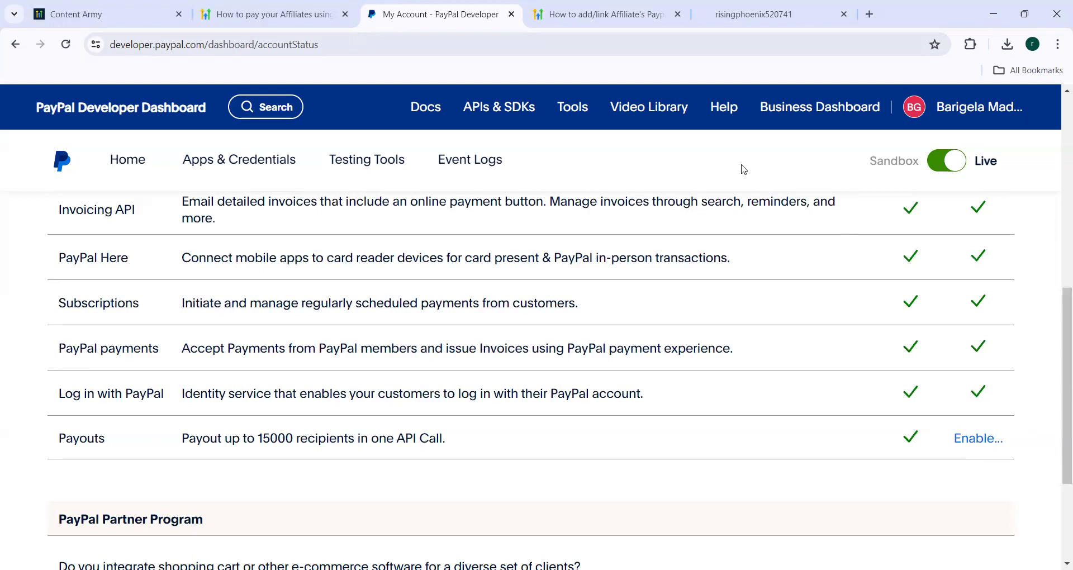
pyautogui.scroll(1, 744, 170)
pyautogui.scroll(-2, 744, 169)
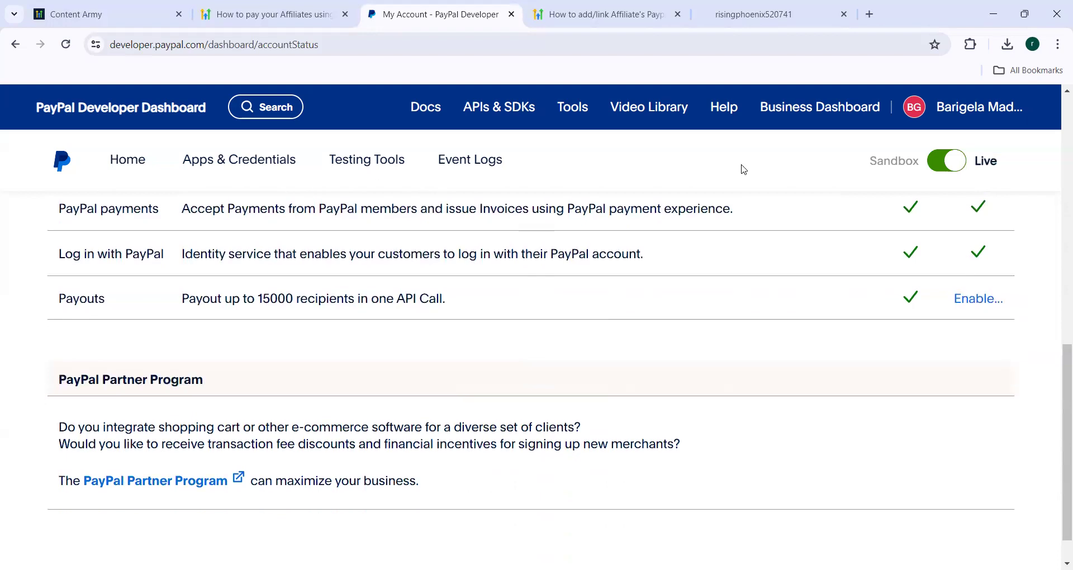
pyautogui.scroll(8, 744, 170)
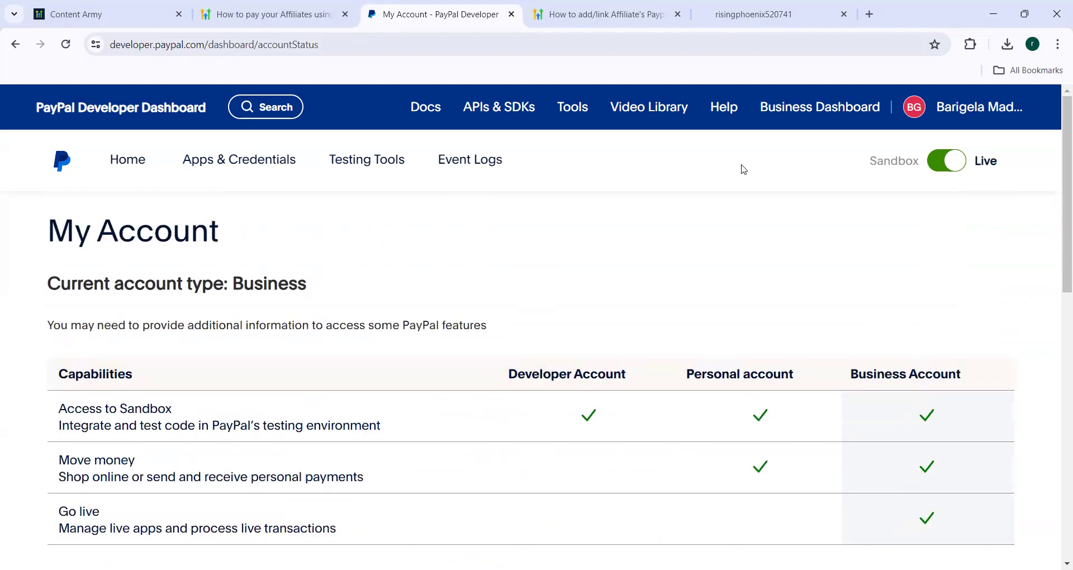
# Step: Show Apps & Credentials with the live REST API app's client ID and secret
pyautogui.click(233, 159)
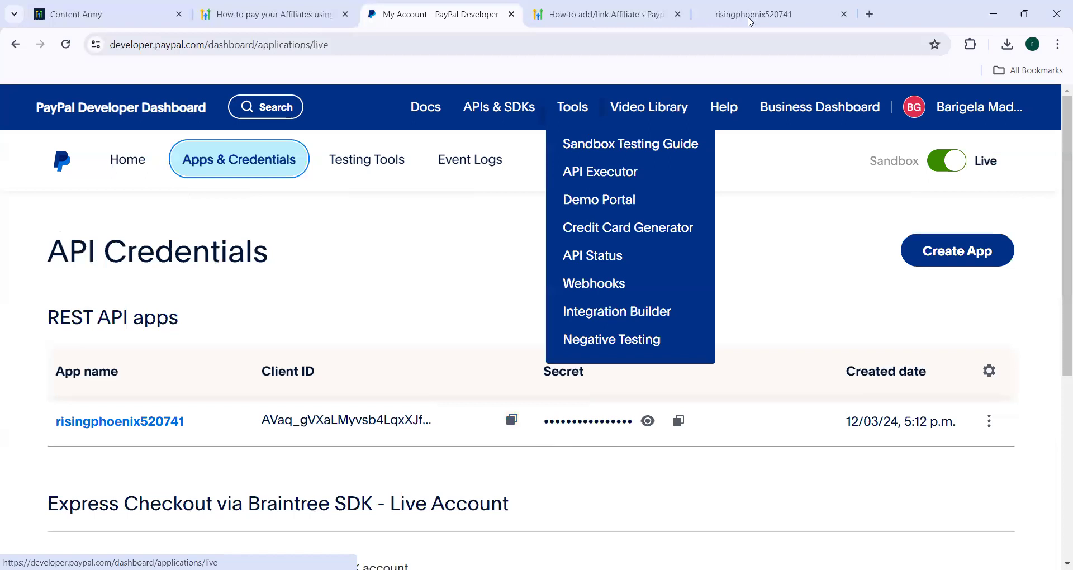
# Step: Open GoHighLevel's PayPal payment integration to see its saved Live and Sandbox client and secret IDs
pyautogui.click(750, 19)
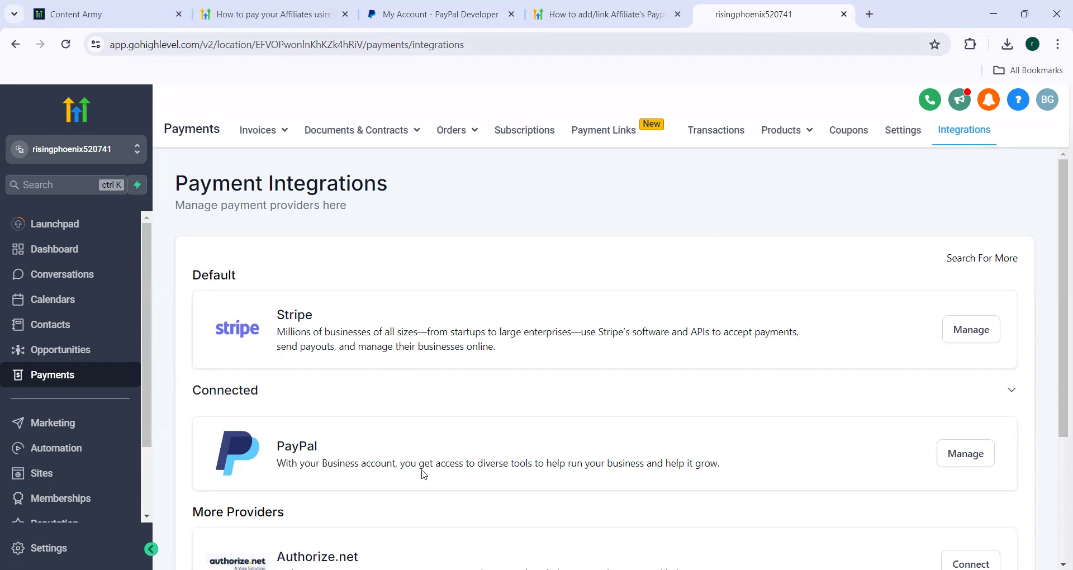
pyautogui.click(963, 460)
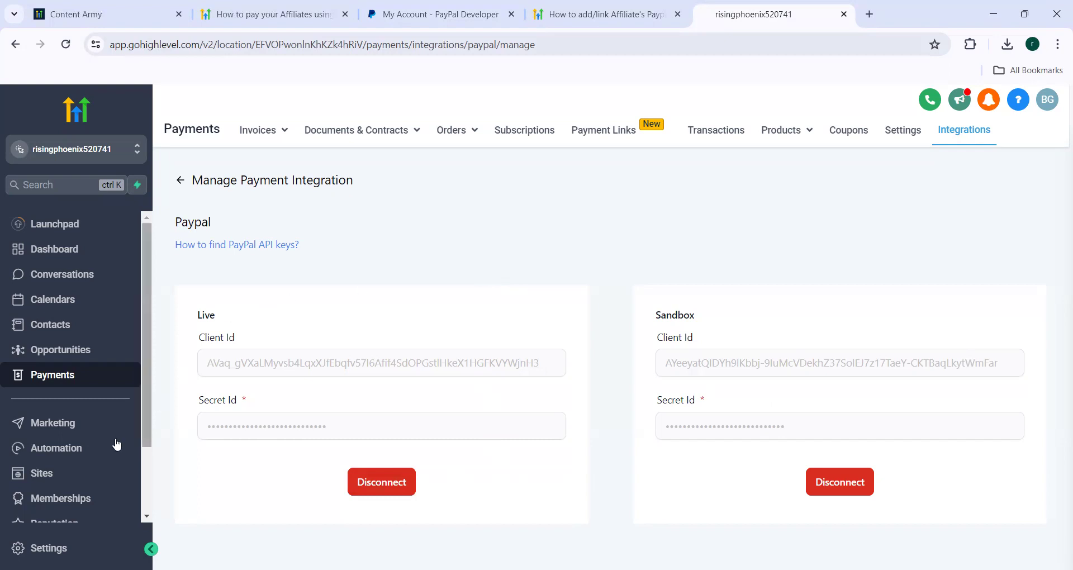
# Step: Open Marketing > Affiliate Manager > Affiliate and select the second of the three affiliates
pyautogui.click(61, 423)
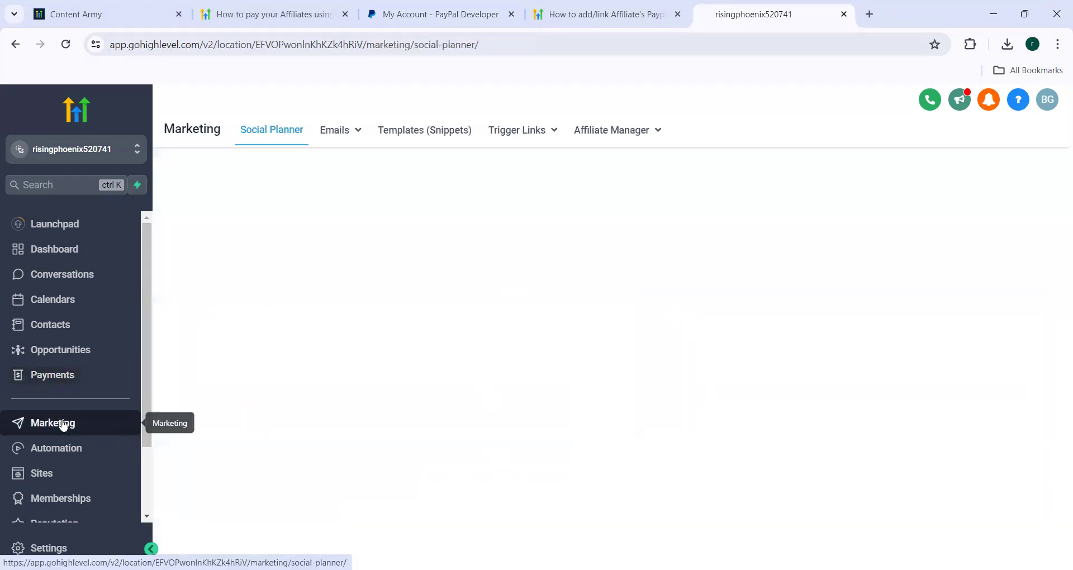
pyautogui.moveTo(626, 133)
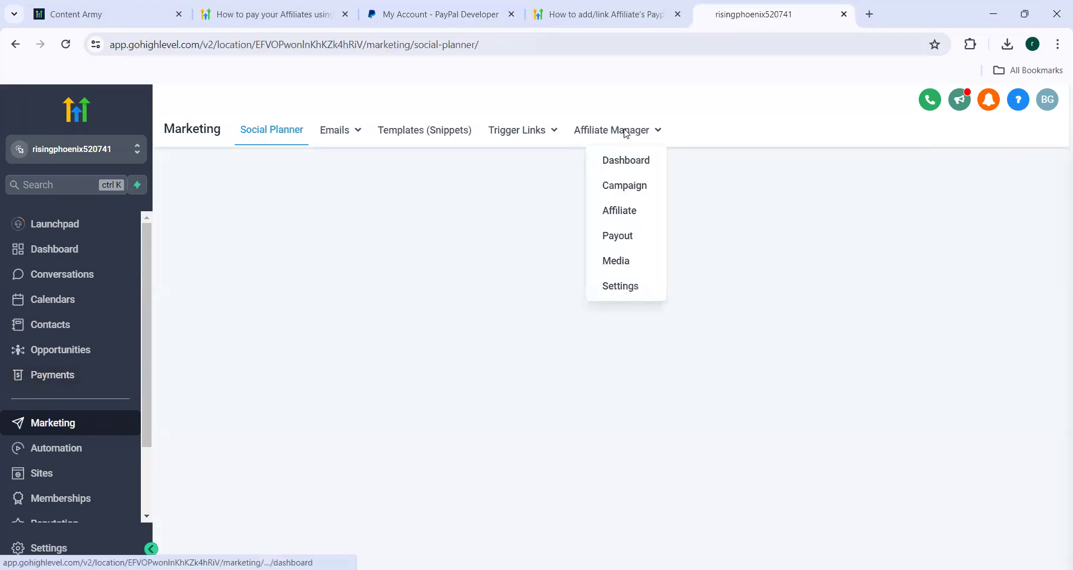
pyautogui.click(631, 212)
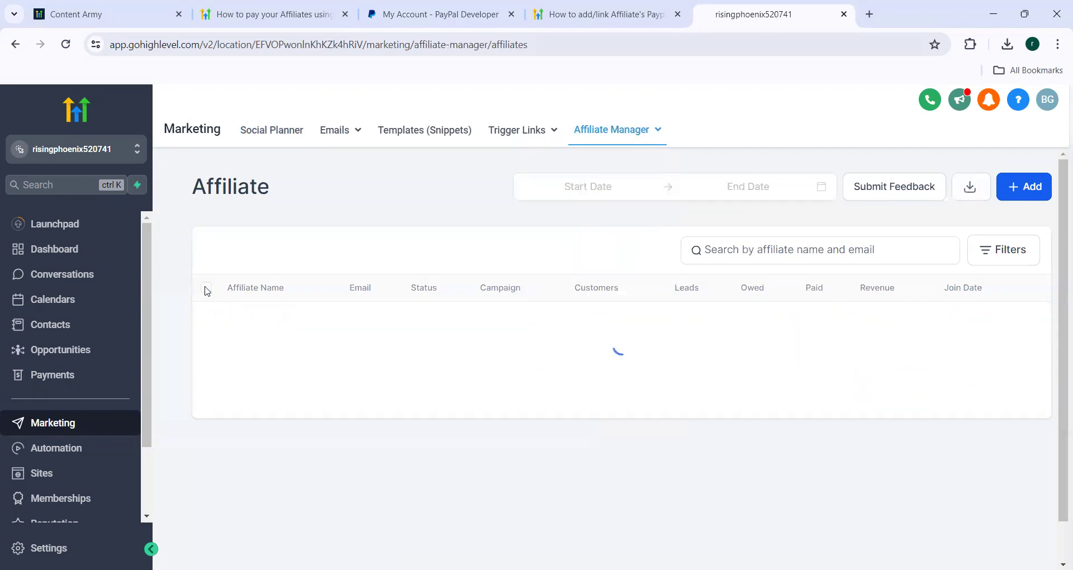
pyautogui.click(207, 289)
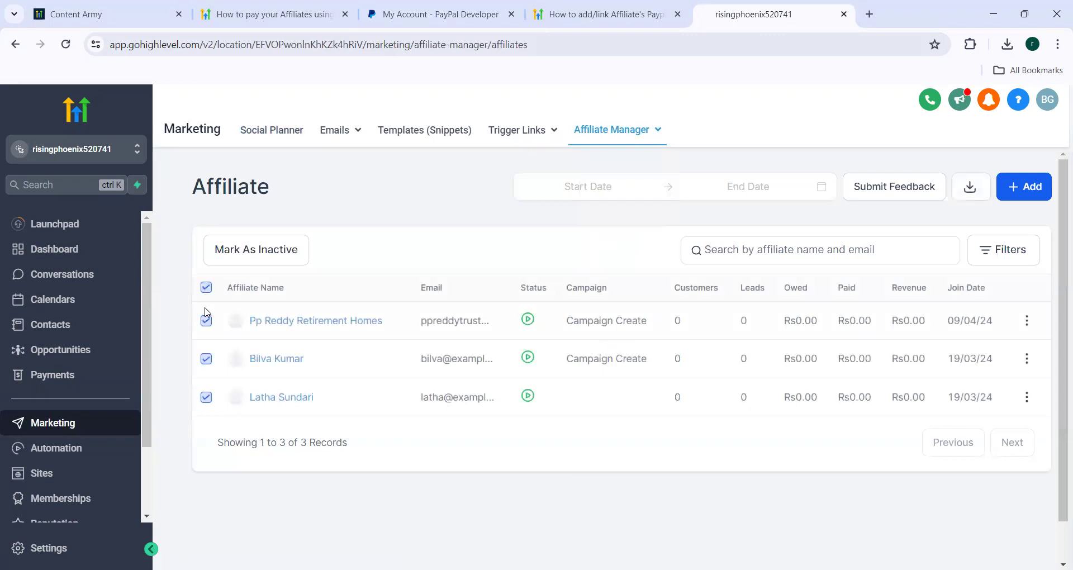
pyautogui.click(207, 289)
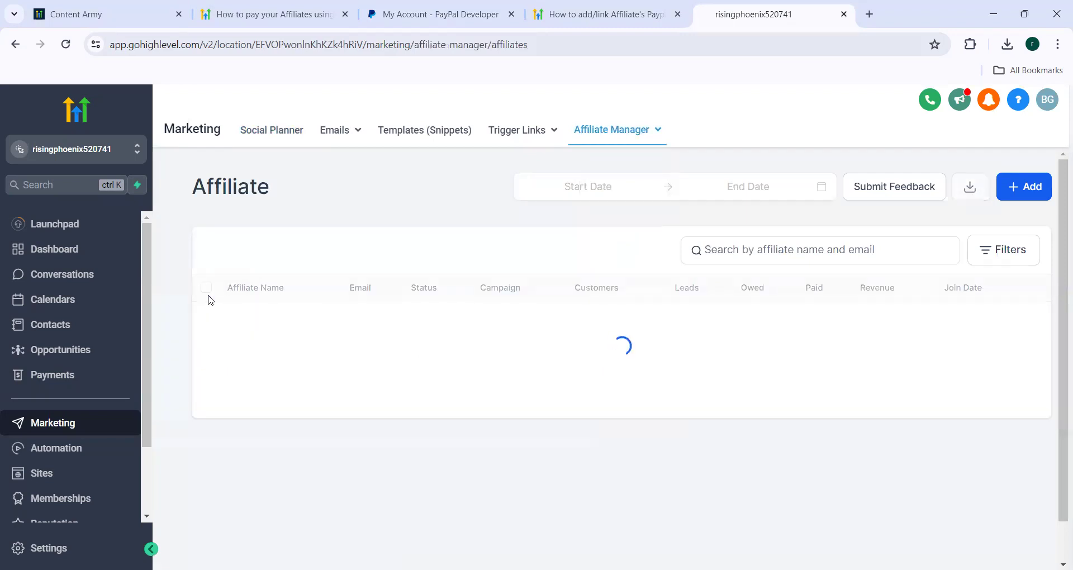
pyautogui.click(206, 360)
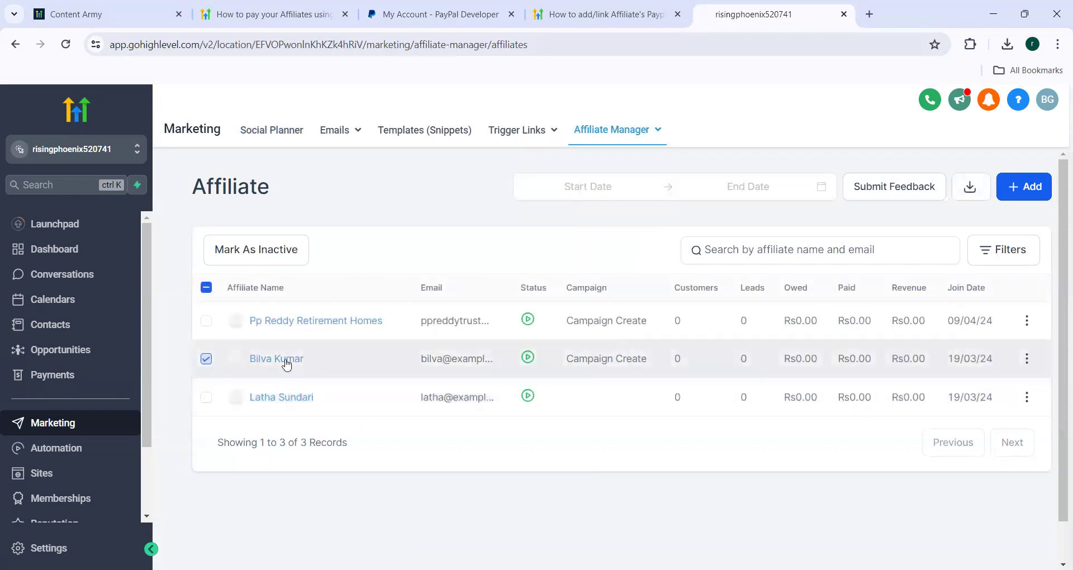
pyautogui.click(287, 361)
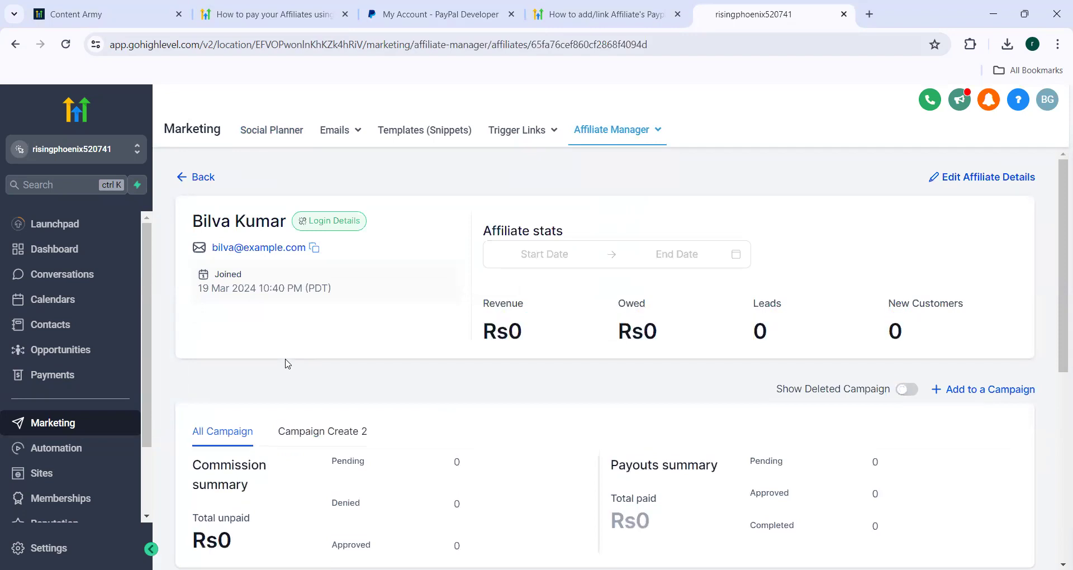
pyautogui.scroll(-7, 286, 363)
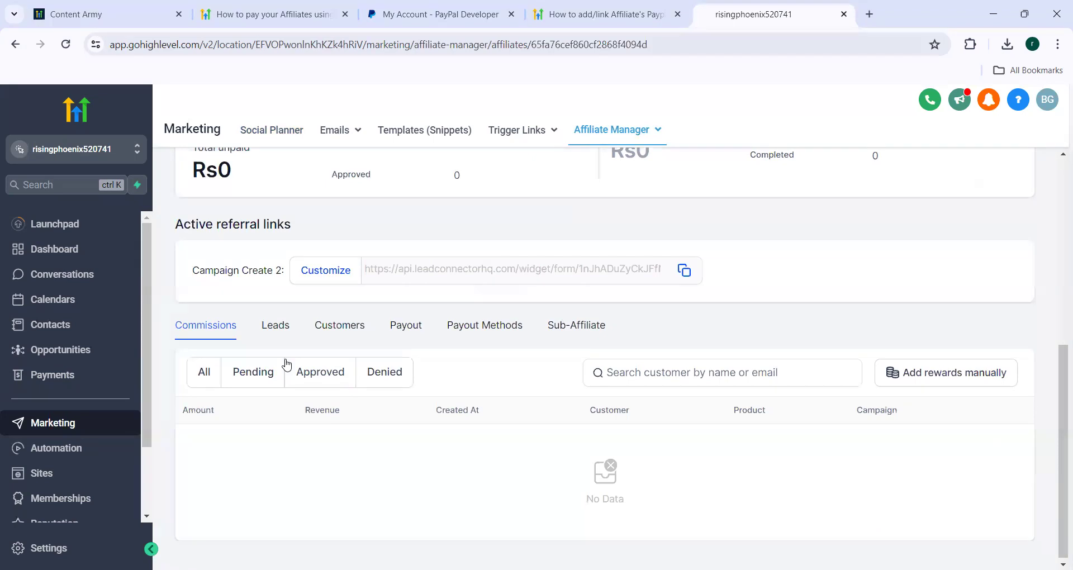
pyautogui.click(473, 331)
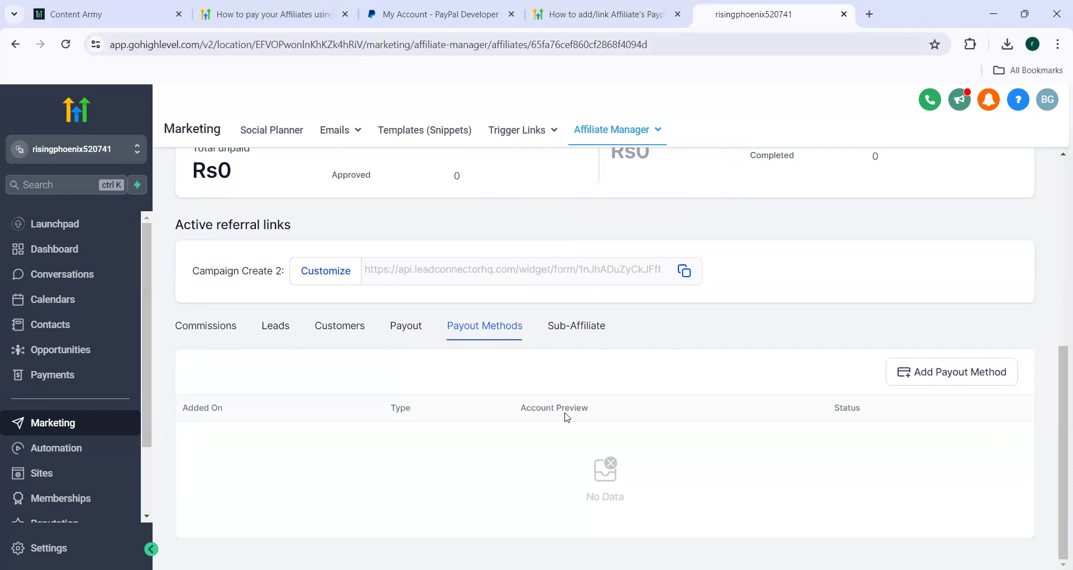
# Step: Start a new PayPal payout method for the affiliate, with the PayPal account field focused
pyautogui.click(962, 380)
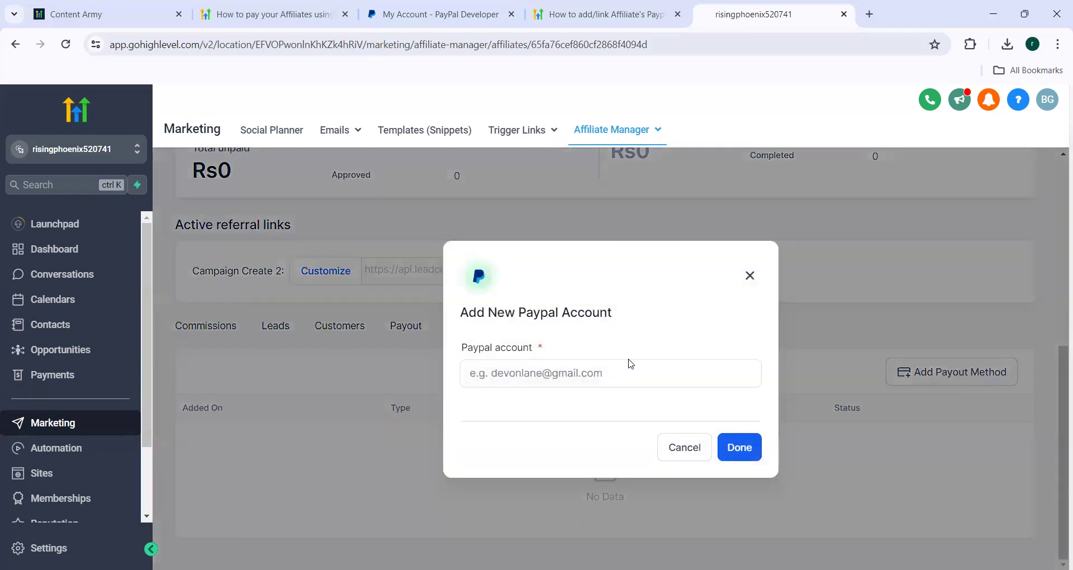
pyautogui.click(632, 375)
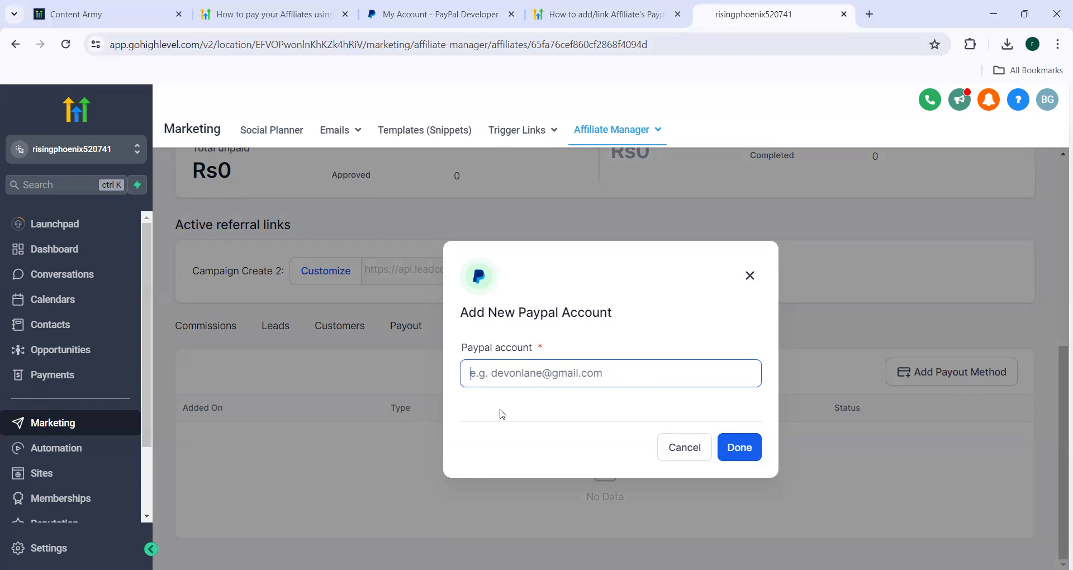
# Step: Open the 'How to add/link Affiliate's Paypal' article and enlarge its Add New Paypal Account screenshot (5 of 5)
pyautogui.click(601, 15)
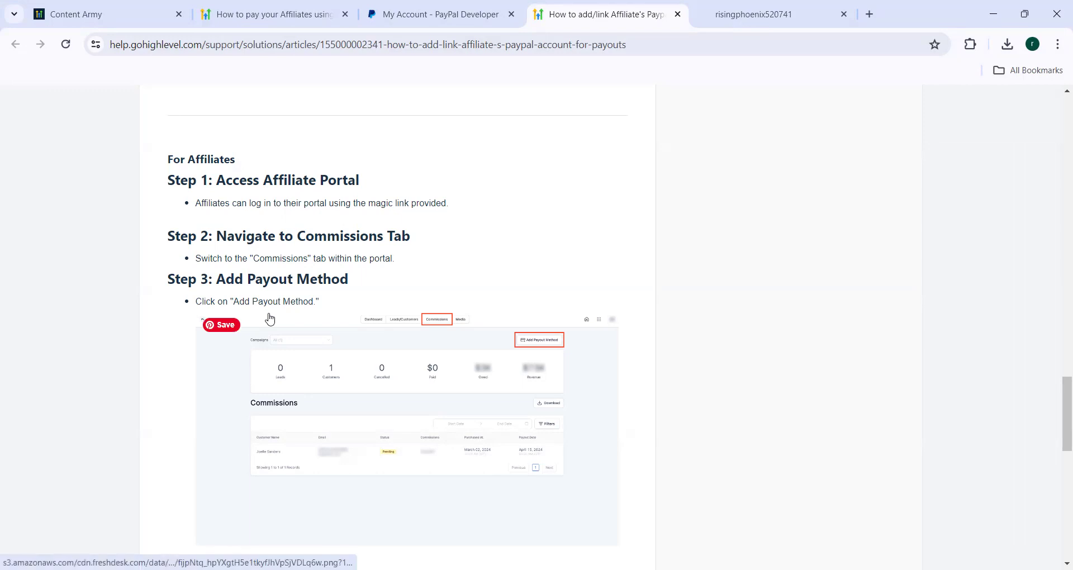
pyautogui.click(412, 425)
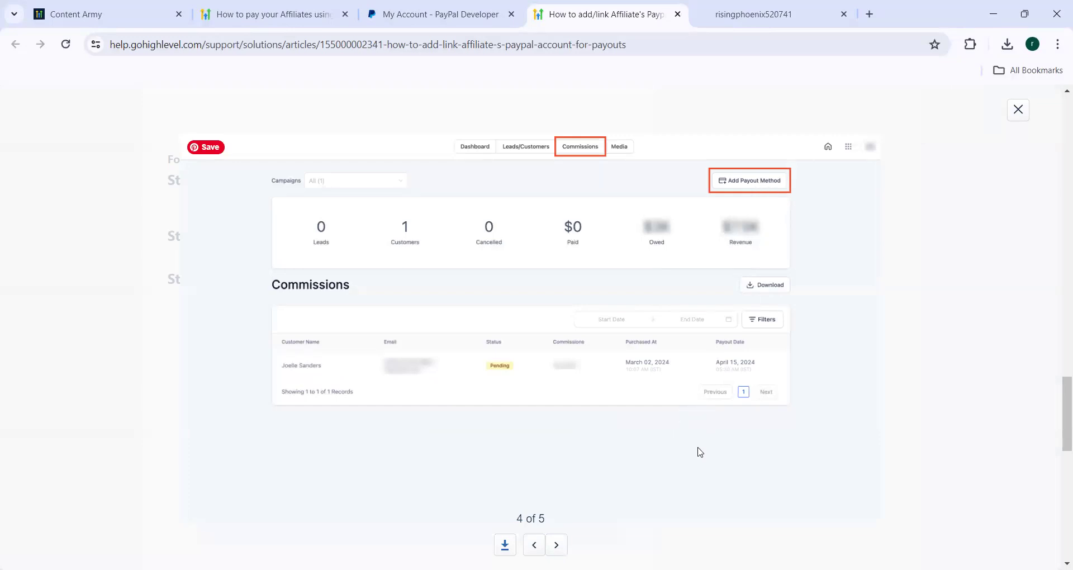
pyautogui.click(556, 546)
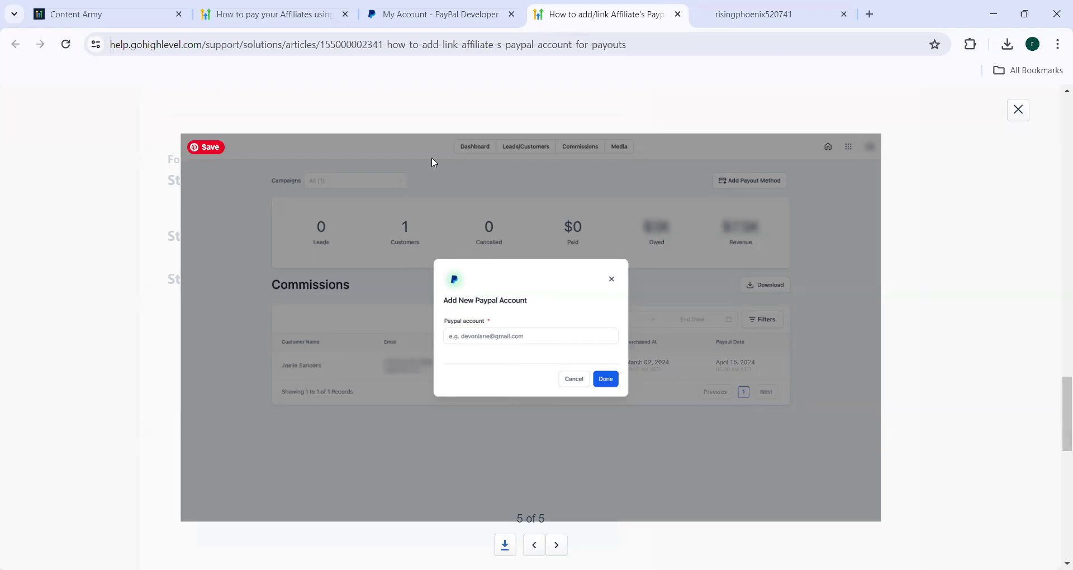
# Step: Close the PayPal account form and check the empty Approved for Payout list under Affiliate Manager > Payout
pyautogui.click(774, 16)
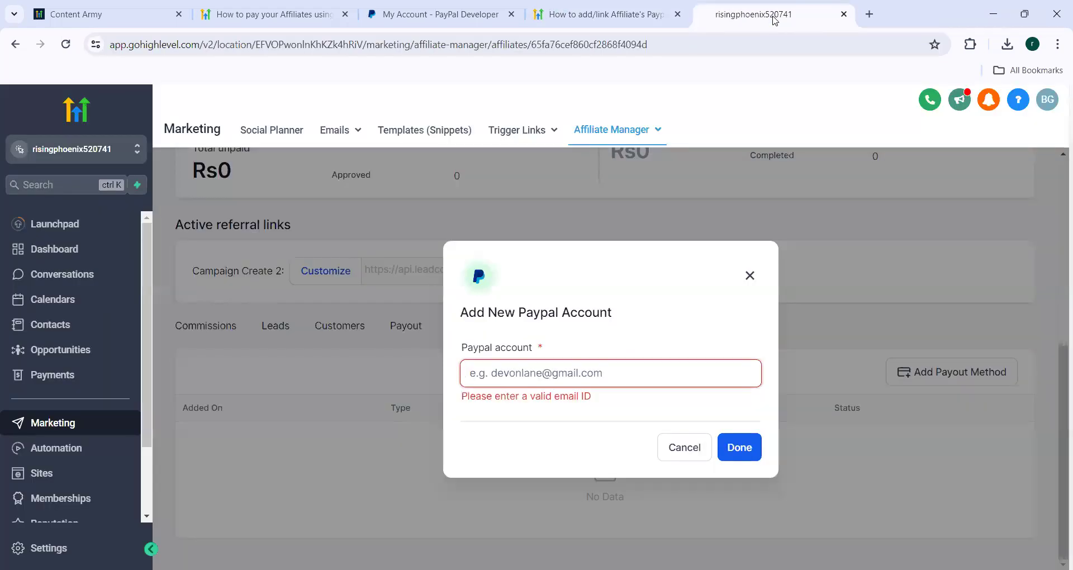
pyautogui.click(865, 265)
pyautogui.moveTo(621, 133)
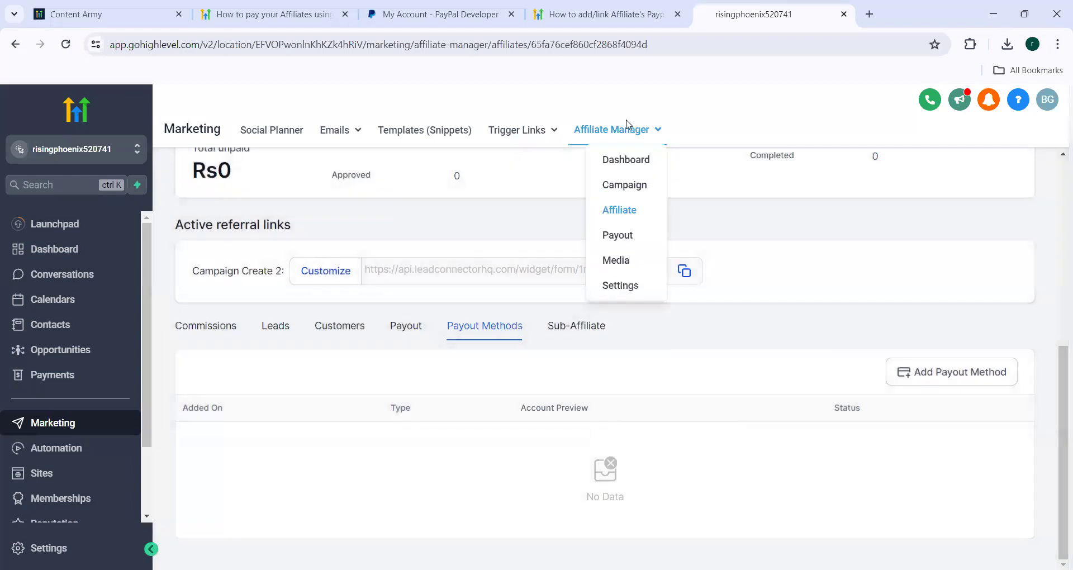
pyautogui.click(626, 235)
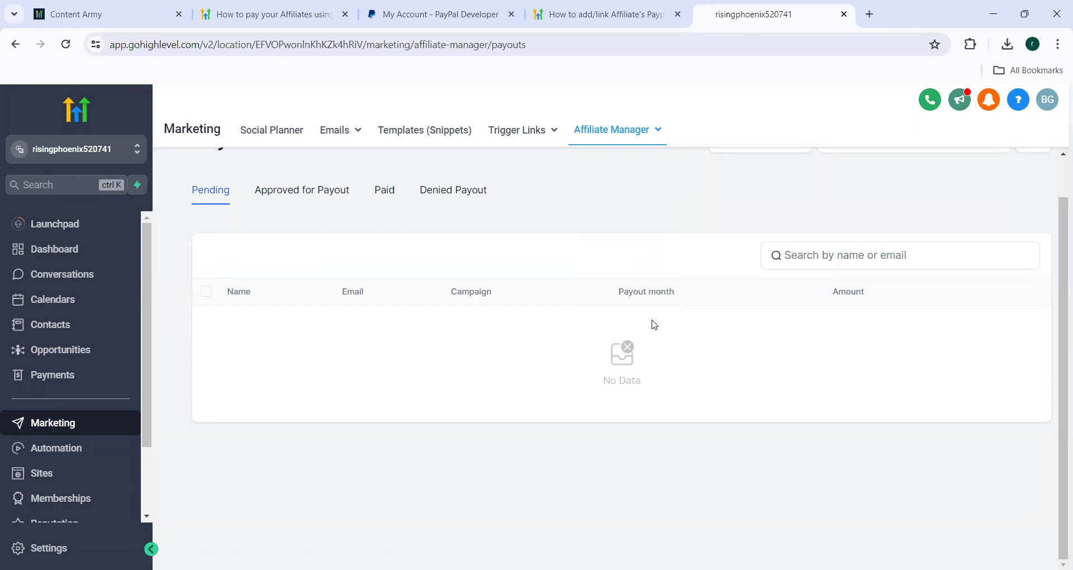
pyautogui.click(332, 196)
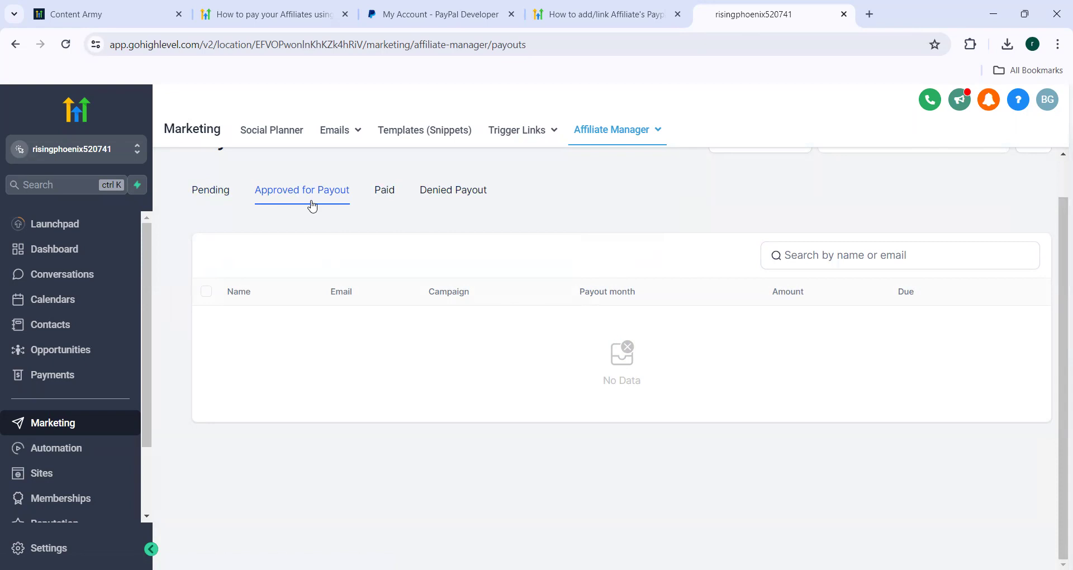
pyautogui.moveTo(317, 134)
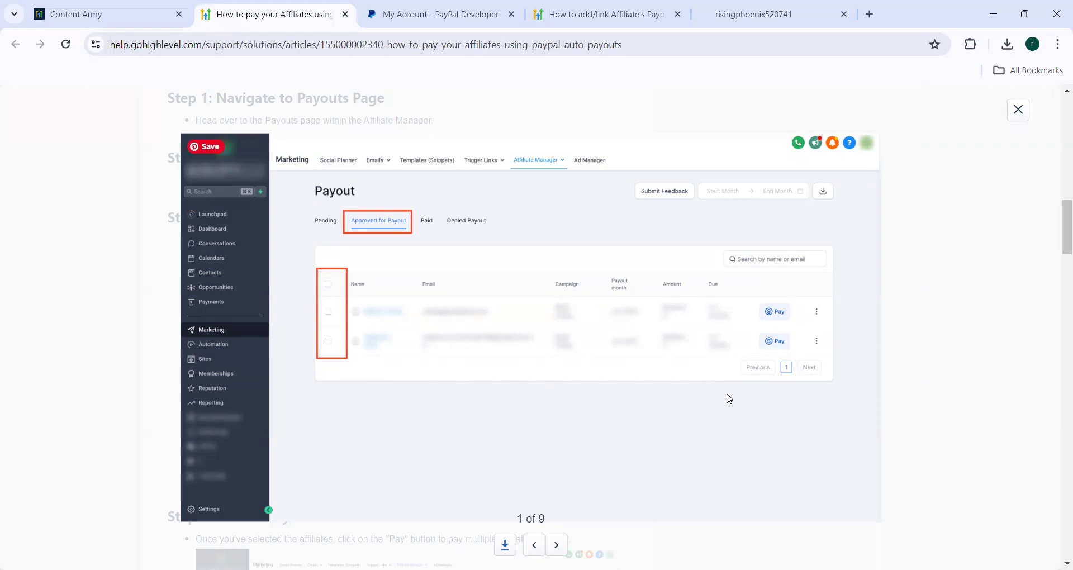
# Step: Advance the screenshot gallery from 1 to 4 of 9, the Pay payouts dialog totalling Rs244
pyautogui.click(556, 545)
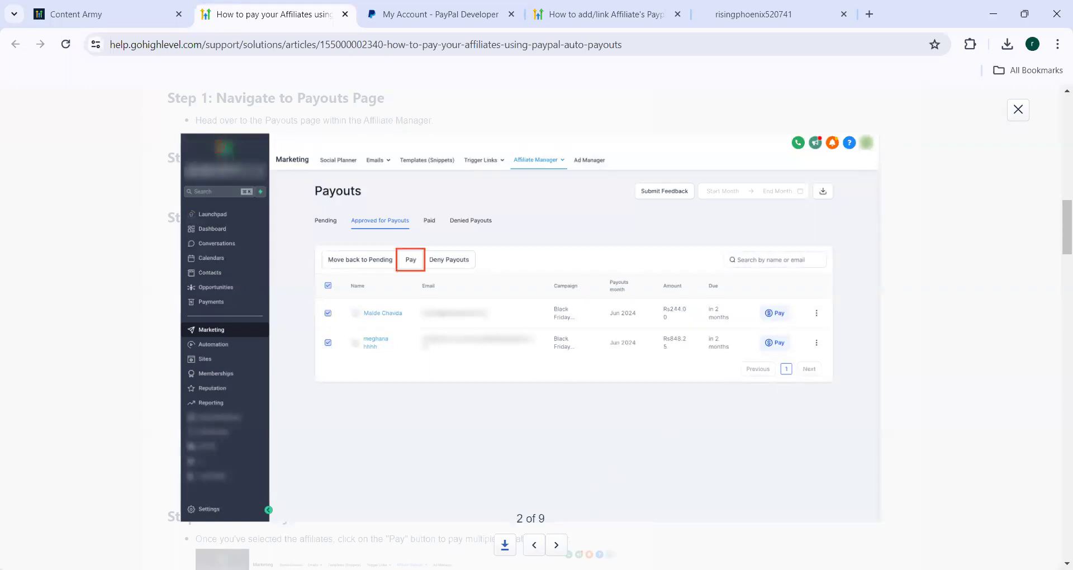
pyautogui.click(558, 546)
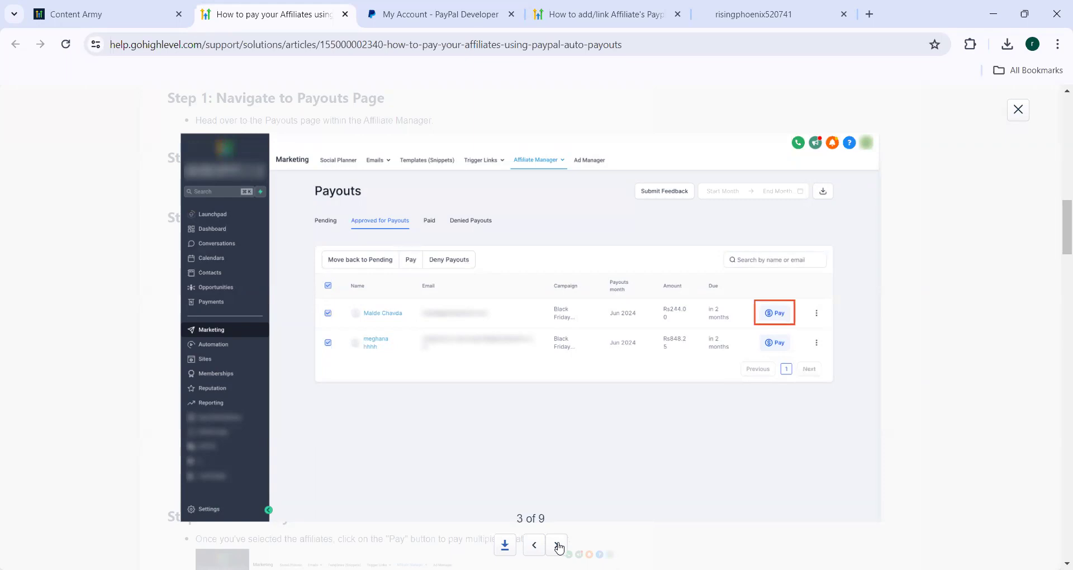
pyautogui.click(557, 546)
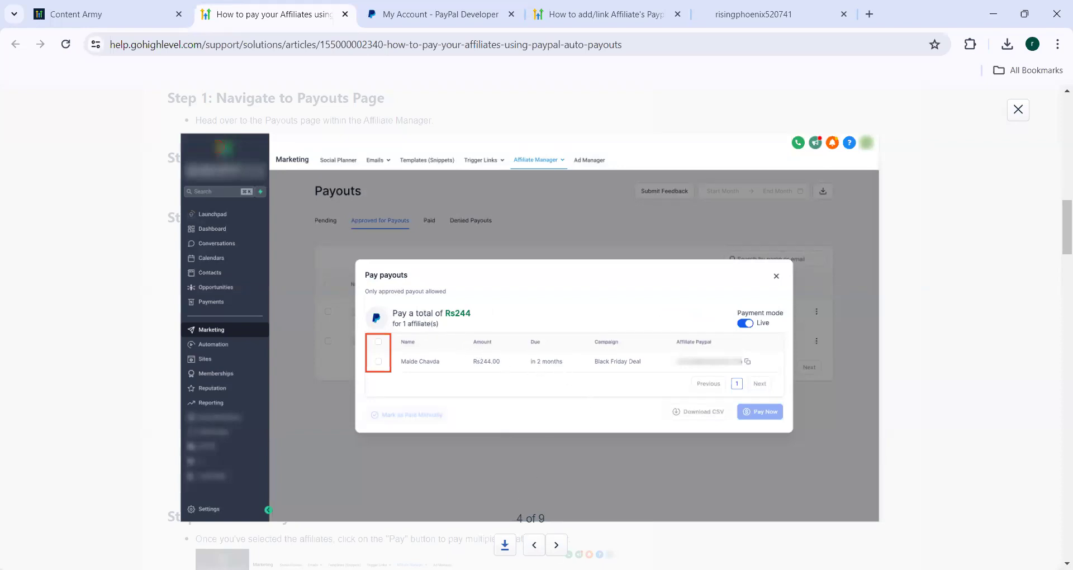
# Step: Advance the gallery to screenshot 7 of 9, the Paid list with one payout dated 23 Apr, 2024
pyautogui.press('Right')
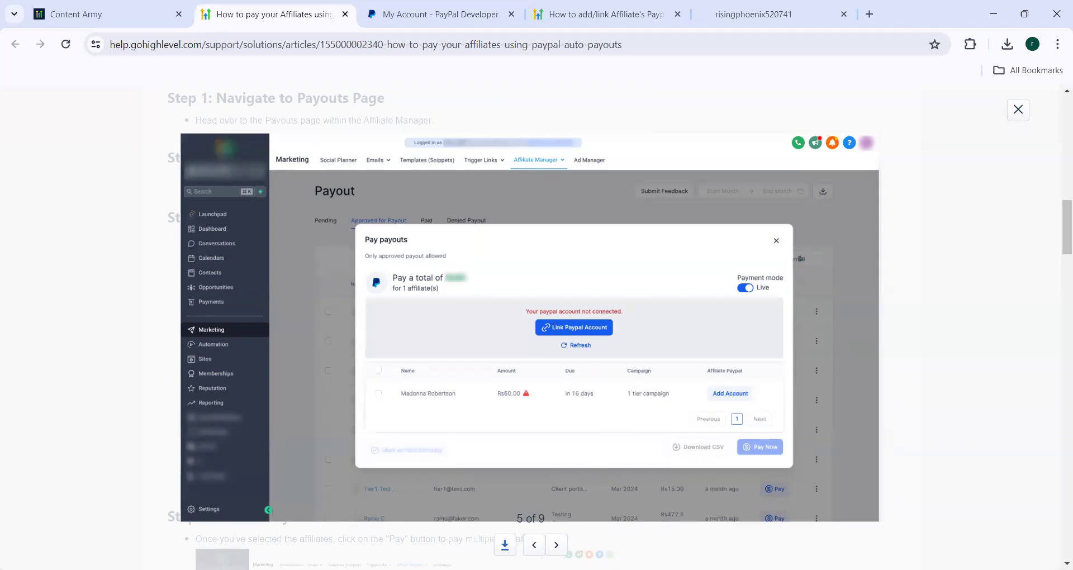
pyautogui.press('Right')
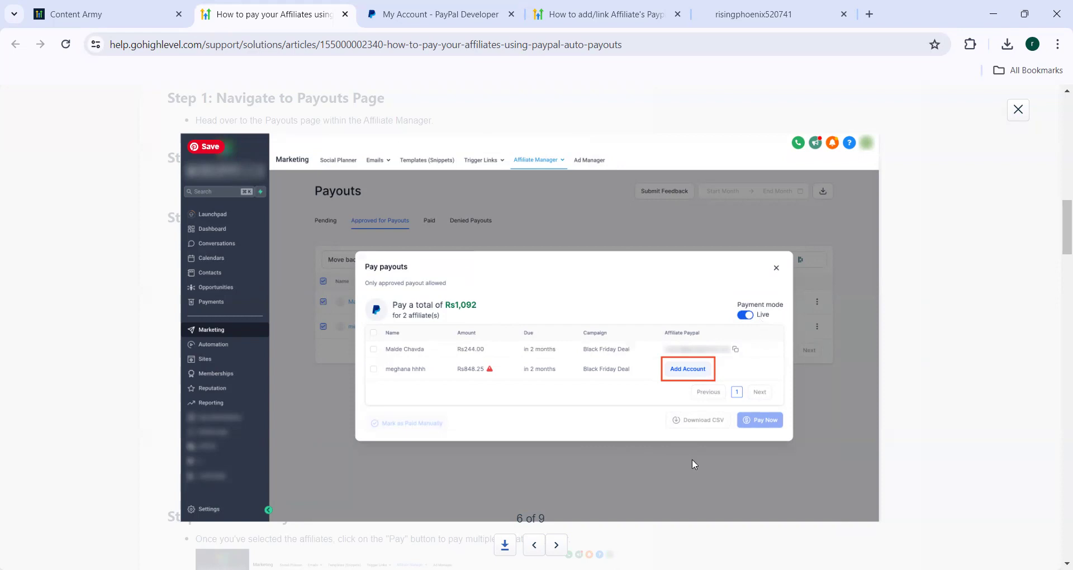
pyautogui.click(557, 547)
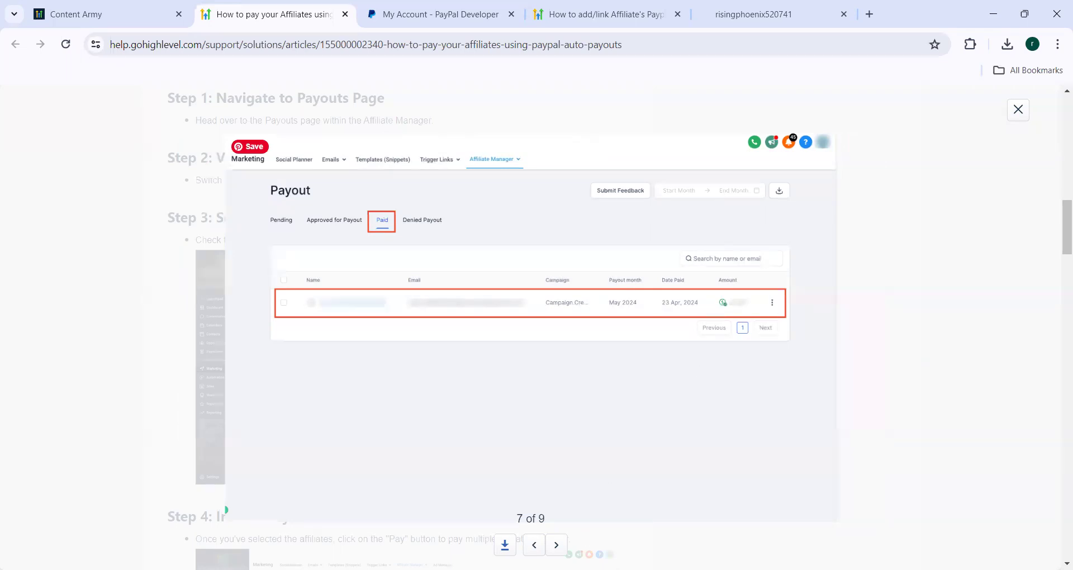
# Step: Move past the Affiliate Payment Details screenshot to 9 of 9, the sender and affiliate PayPal emails
pyautogui.press('Right')
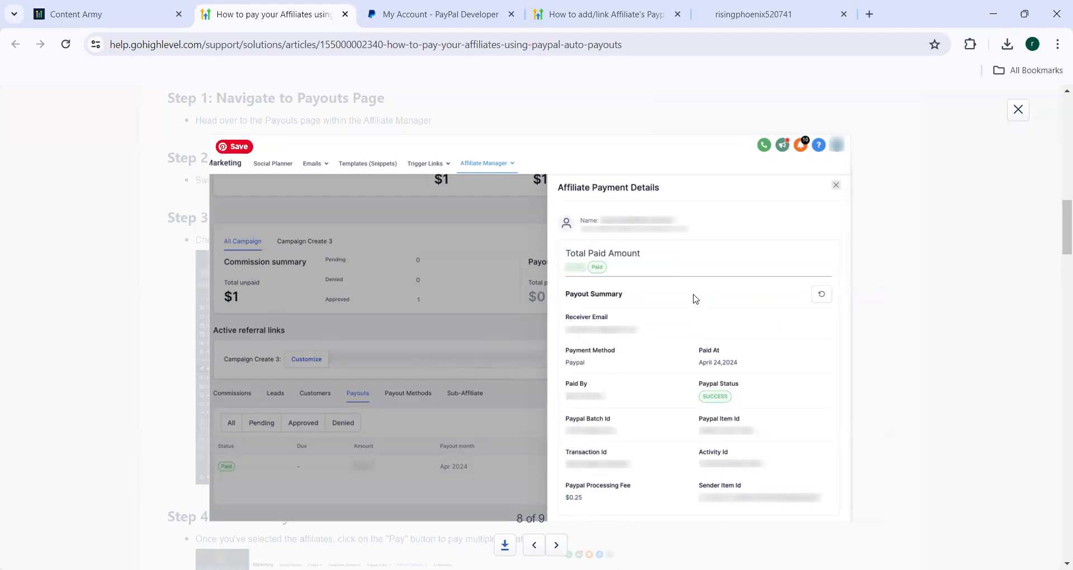
pyautogui.click(557, 546)
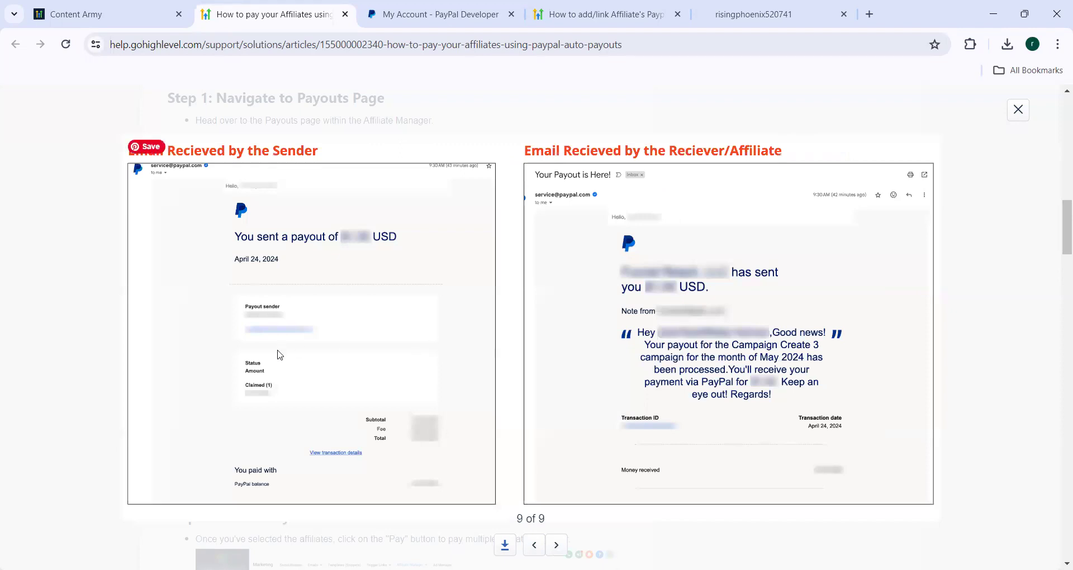